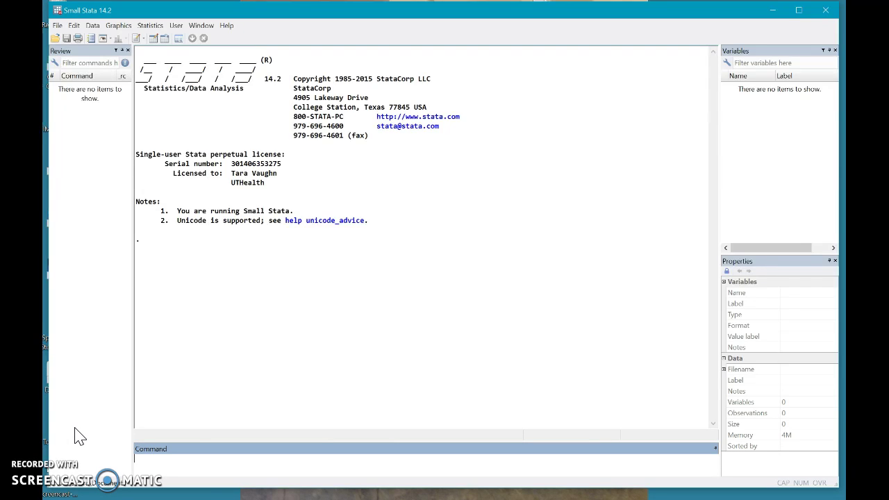
Load the bplong.dta example dataset from those installed with Stata, then close the viewer
left_click_drag(54, 221, 54, 221)
left_click(56, 28)
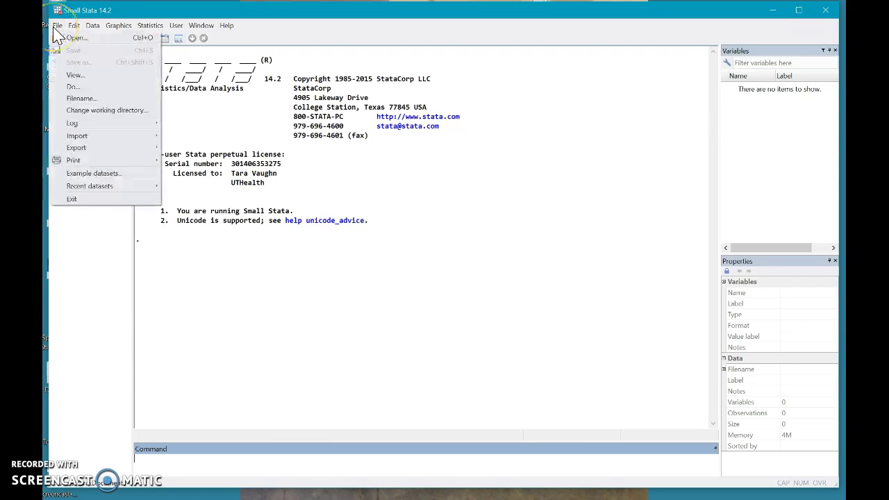
left_click(129, 173)
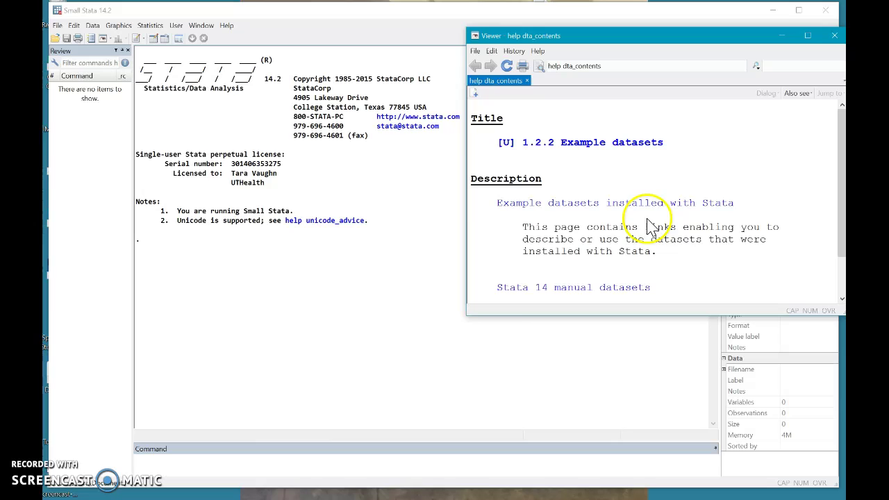
left_click(618, 205)
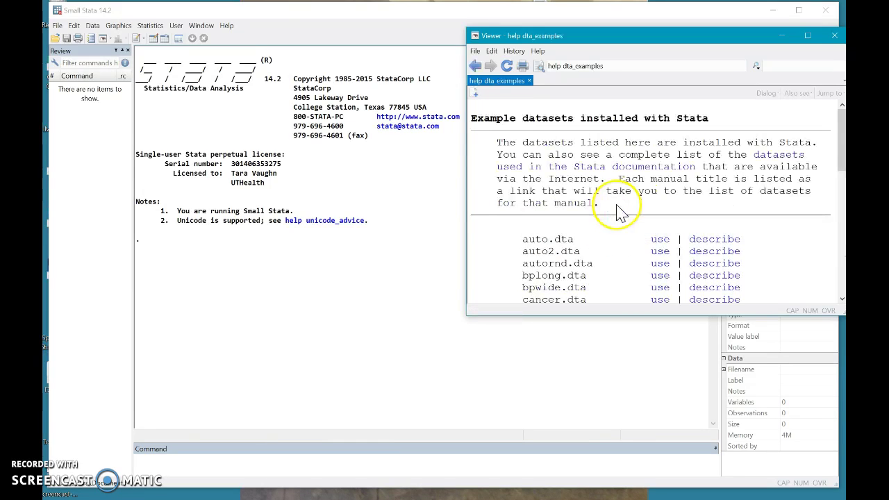
scroll(620, 212, "down", 5)
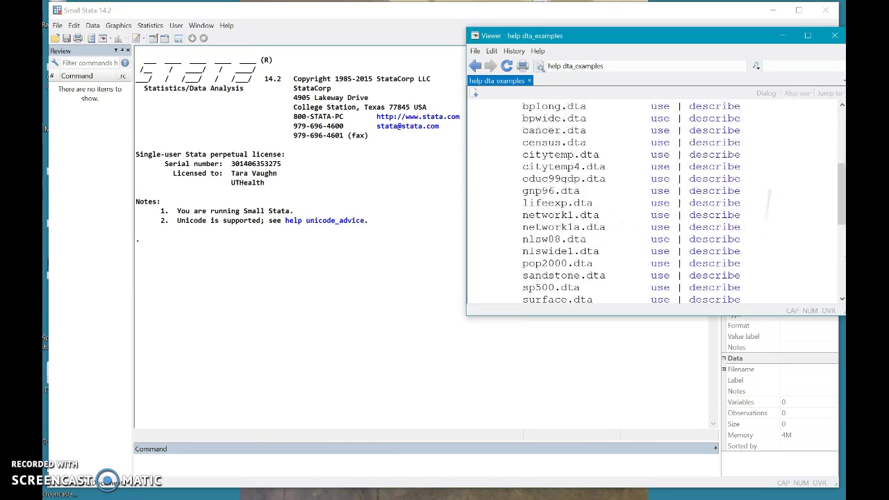
left_click(658, 111)
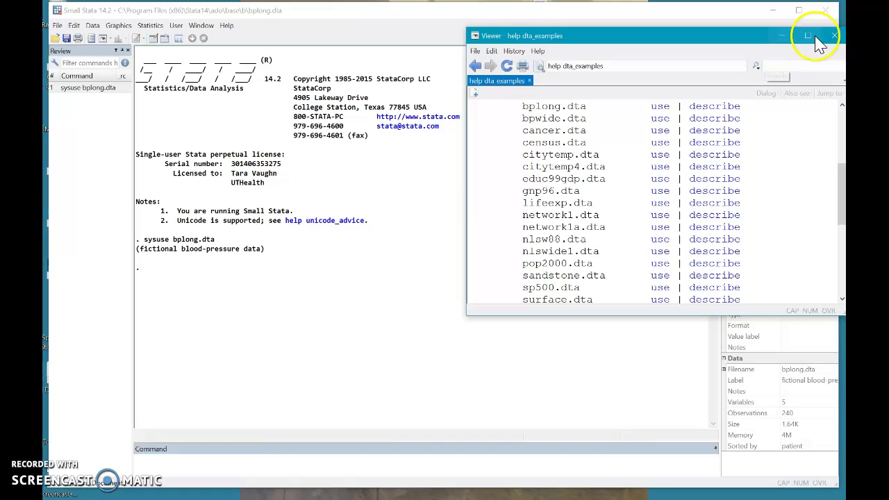
left_click(833, 36)
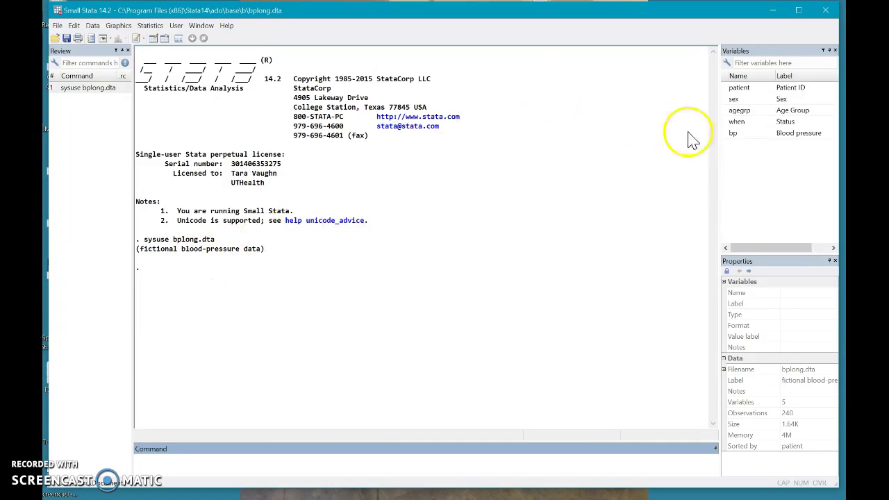
Run summarize to list statistics for the bplong blood-pressure variables
left_click(419, 471)
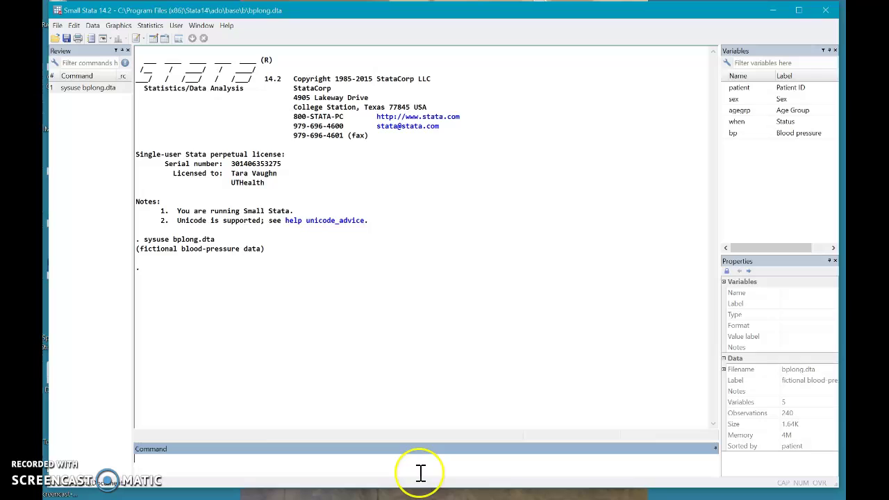
type("summarize")
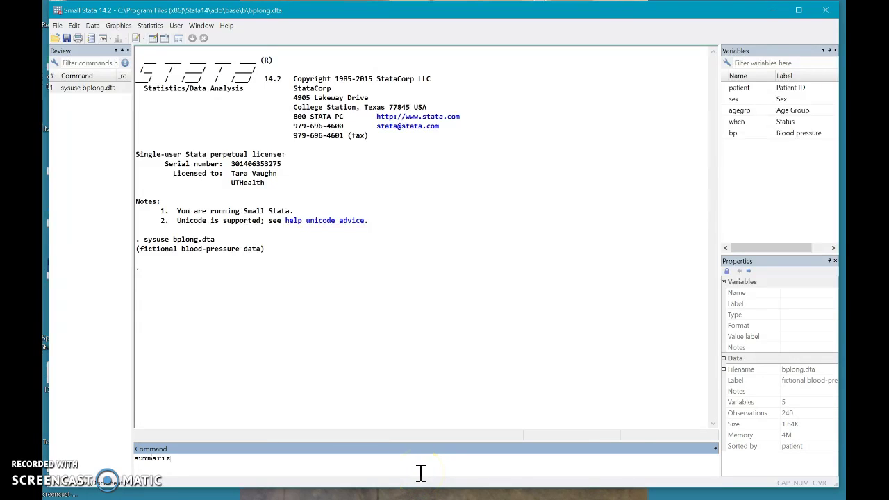
key("Return")
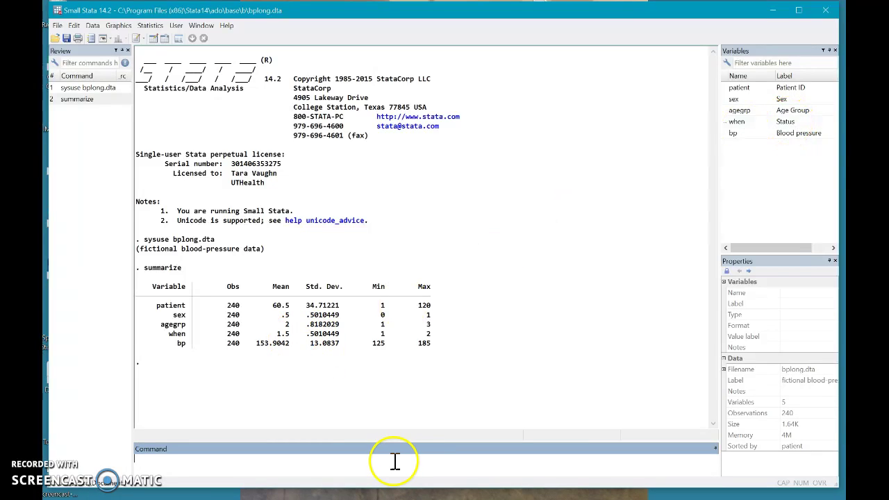
Enlarge the Command box and enter 'graph pie, over(agegrp)' without running it
left_click_drag(411, 441, 408, 415)
left_click(351, 455)
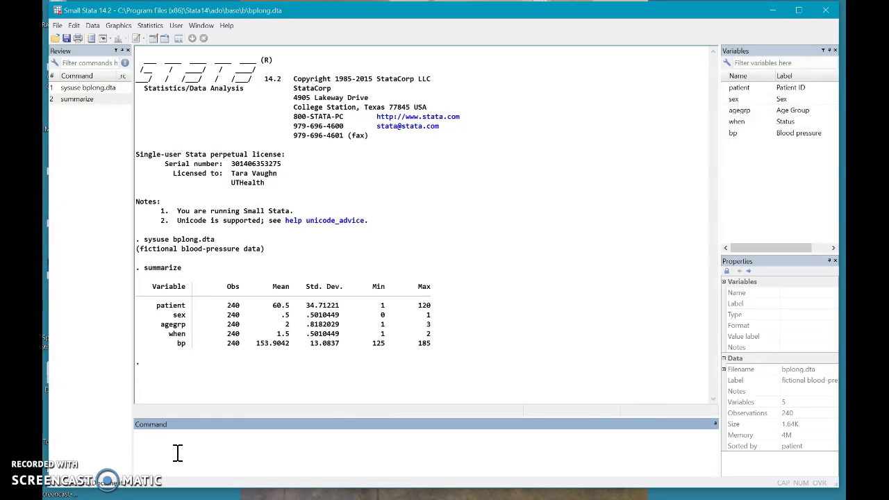
type("graph i")
key("BackSpace")
key("BackSpace")
type("pie")
type(", over(")
type("agegrp)")
Run graph pie, over(agegrp) to draw the 30-45, 46-59 and 60+ pie chart
key("Return")
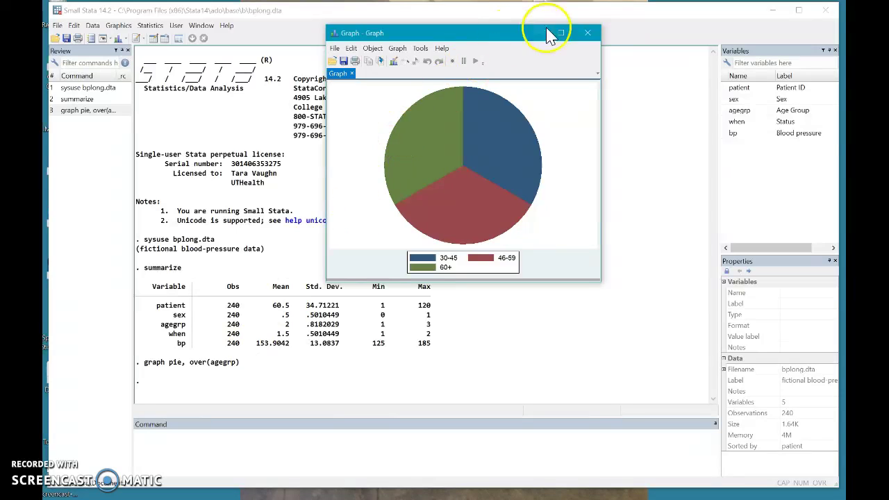
Redraw the agegrp pie chart titled 'This Graph is Awesome' with the author's initials as subtitle
left_click(595, 33)
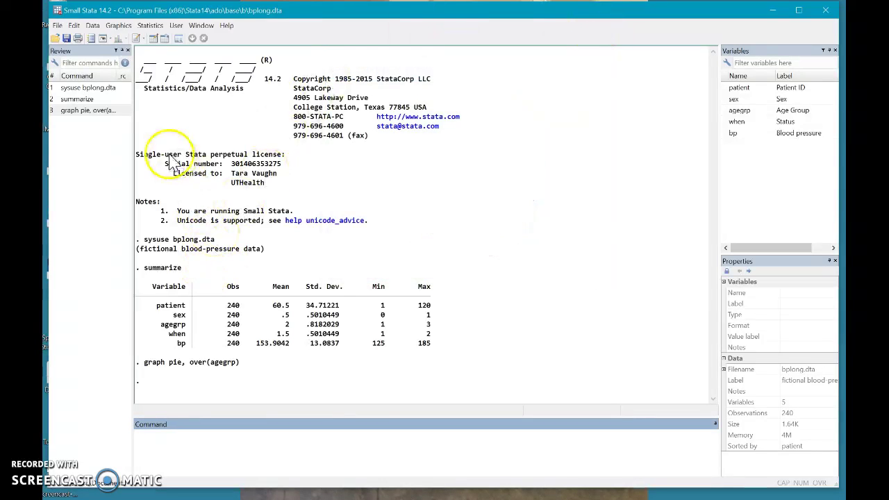
left_click(122, 29)
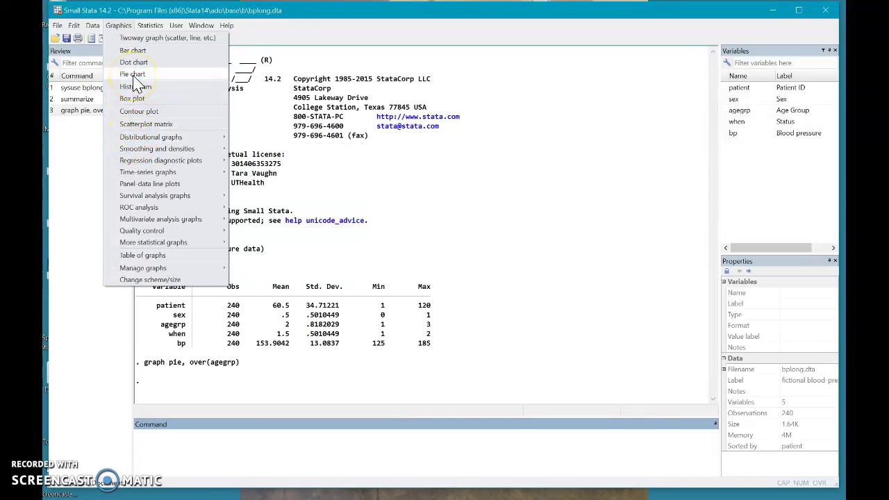
left_click(134, 75)
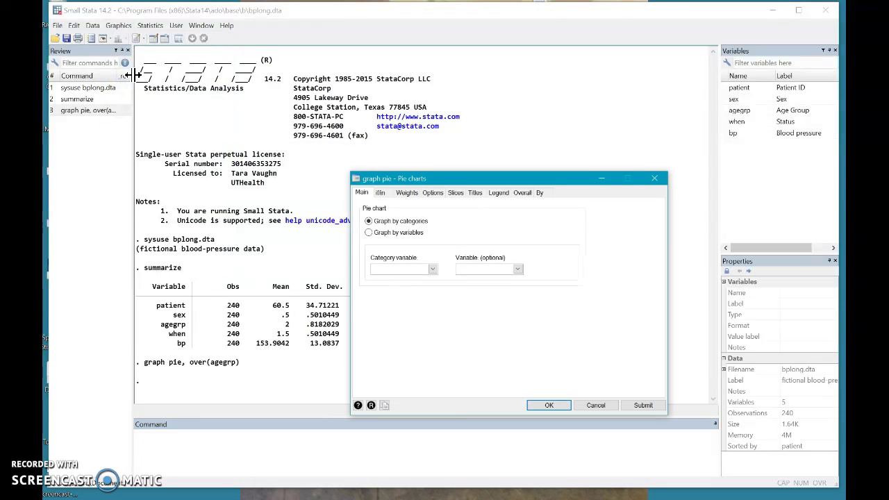
left_click(432, 271)
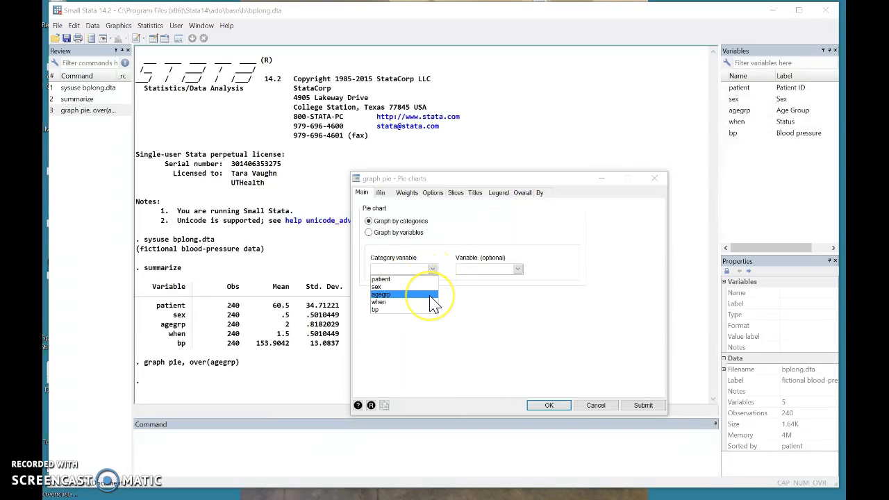
left_click(431, 296)
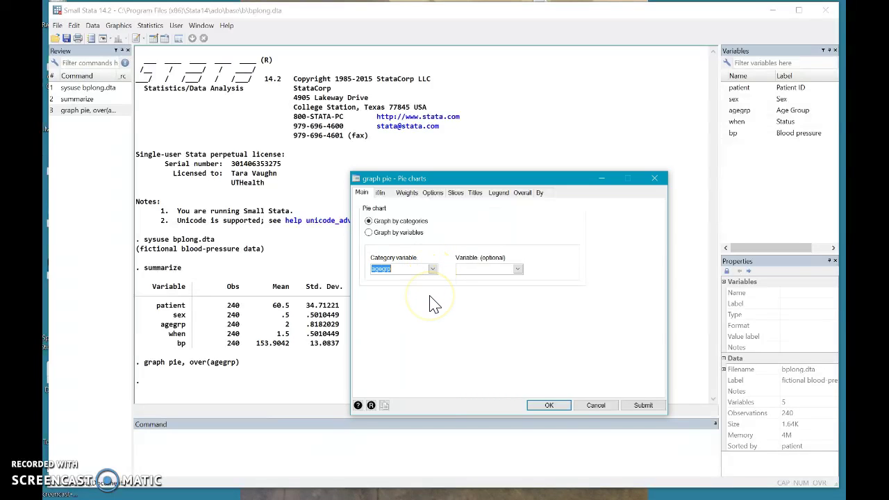
left_click(495, 270)
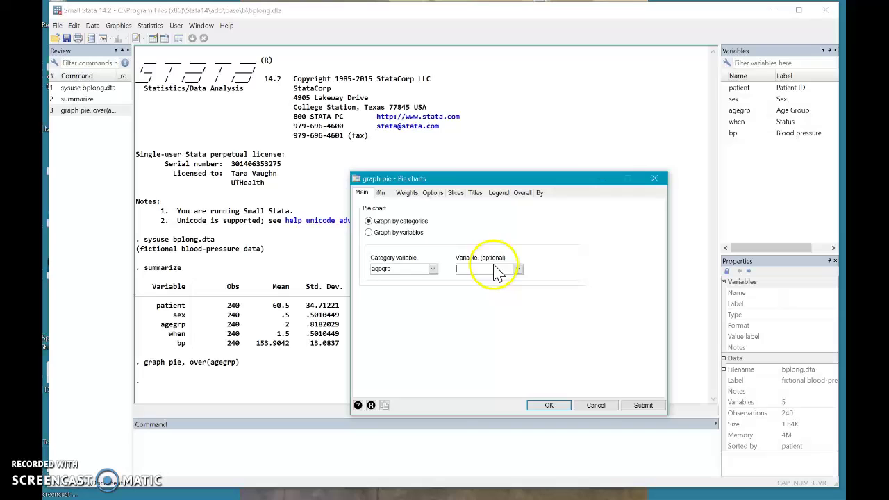
left_click(476, 193)
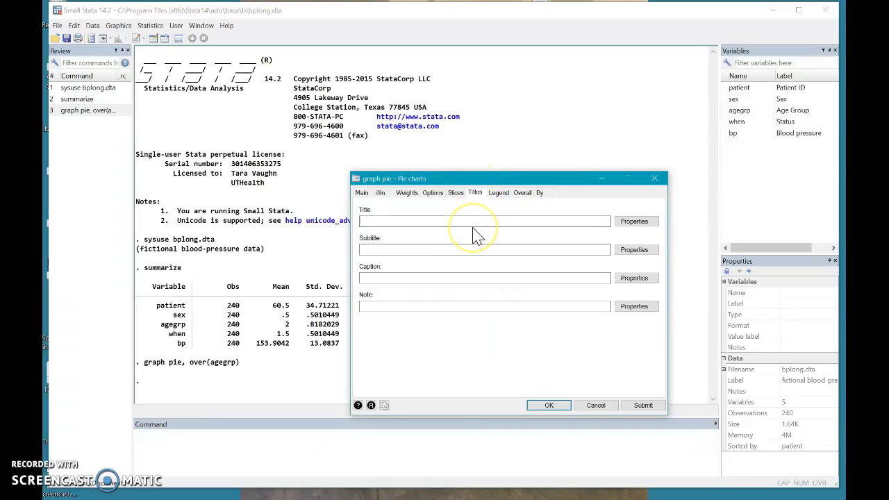
type("This")
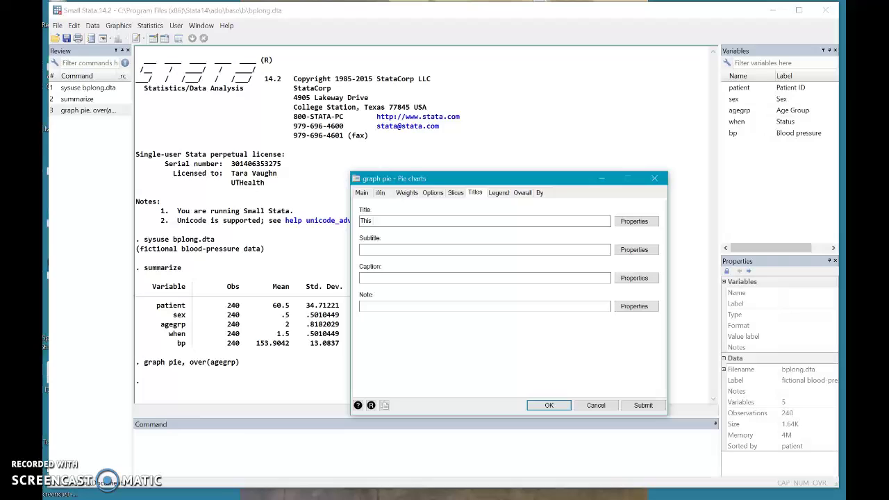
type(" Graph is A")
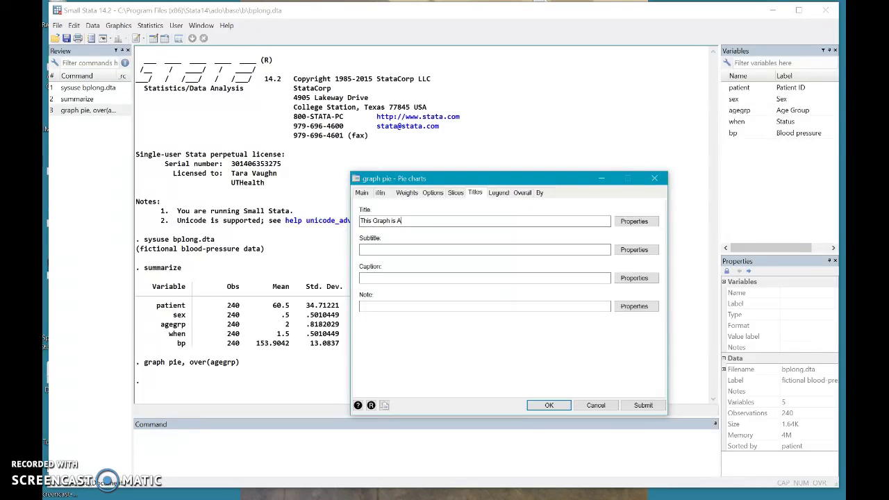
type("wesome")
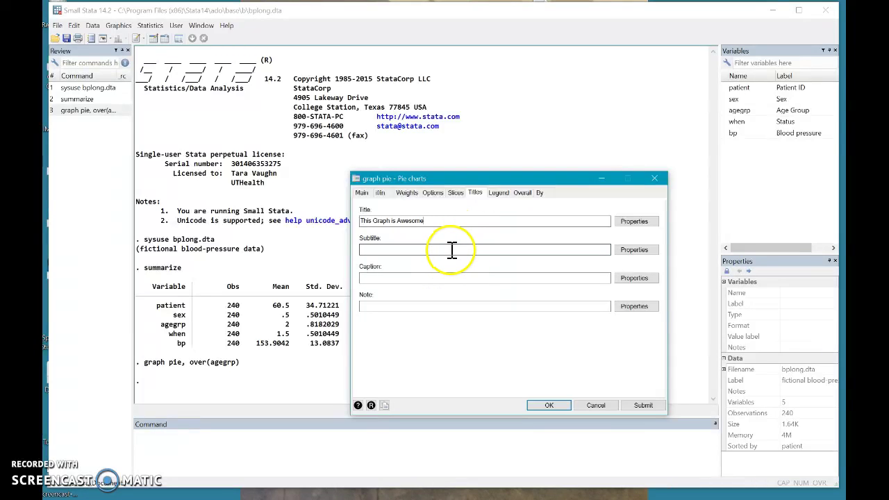
type("by T")
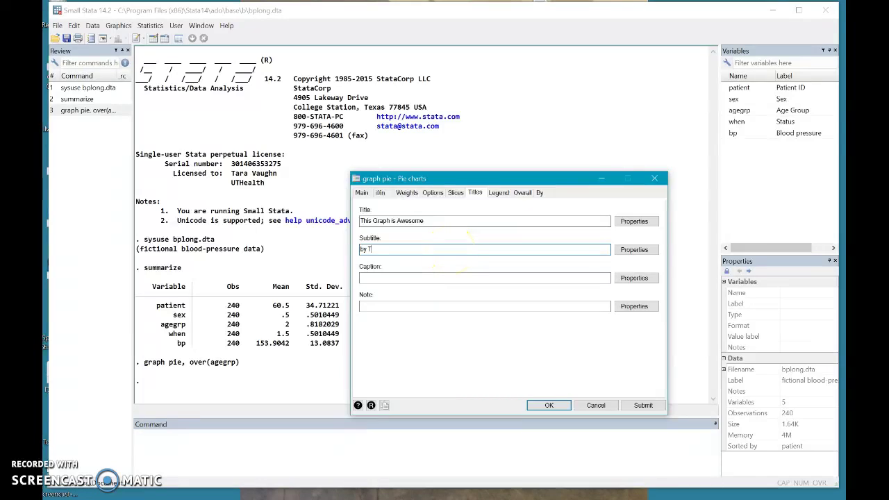
type("LV")
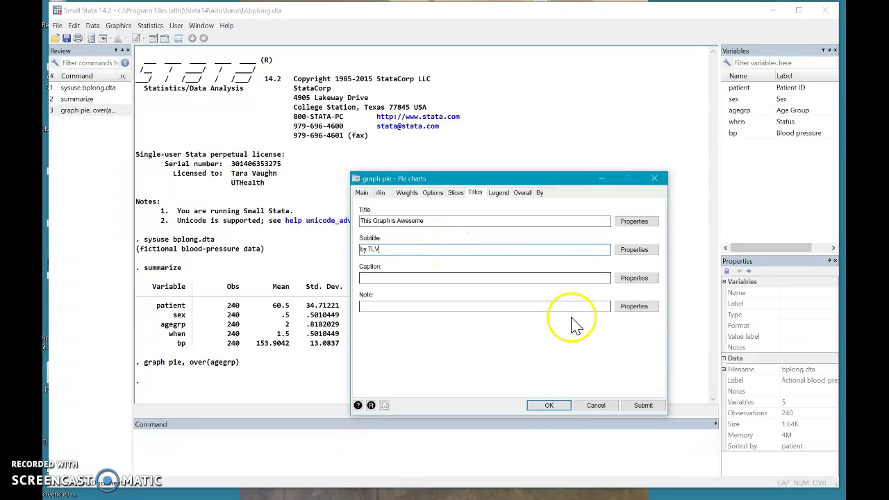
left_click(639, 408)
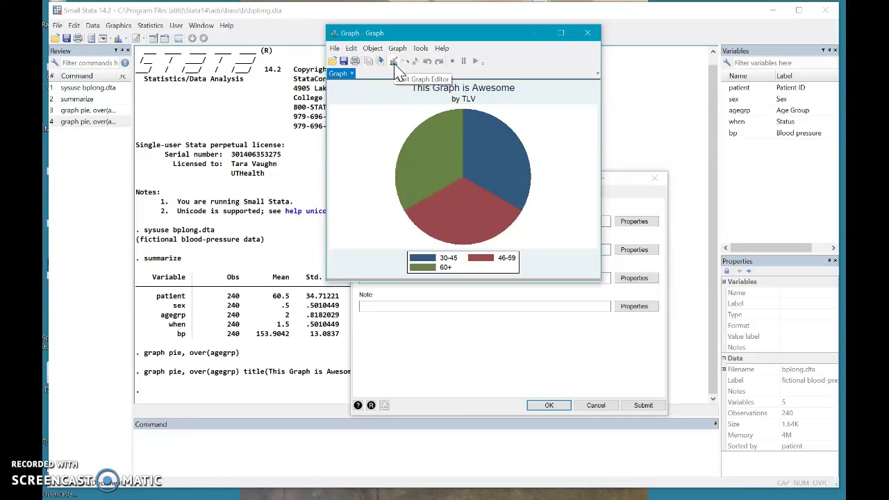
Start the Graph Editor on the titled age-group pie chart
left_click(393, 62)
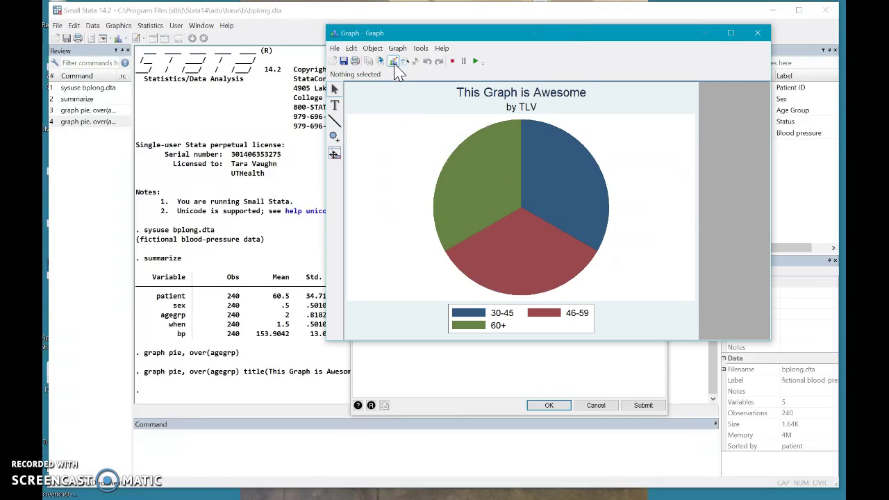
Colour the 30-45 slice Grayscale 4 after first trying Grayscale 2
double_click(473, 323)
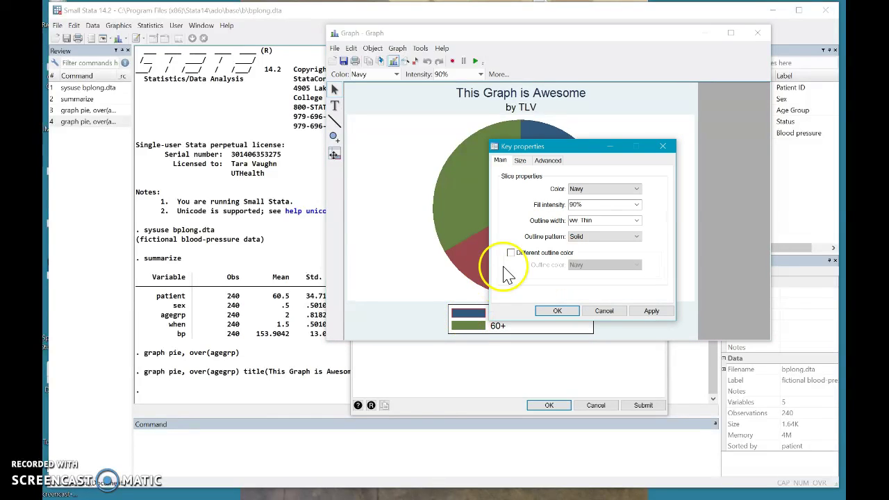
left_click(634, 189)
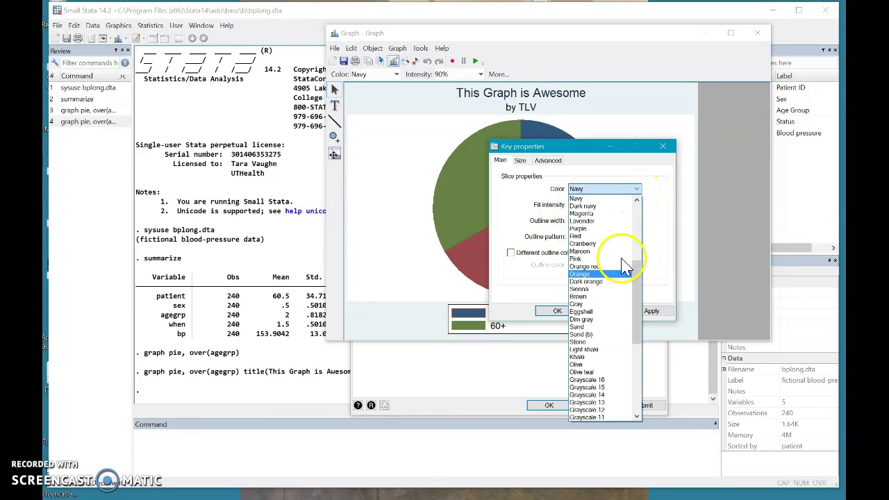
scroll(646, 299, "down", 6)
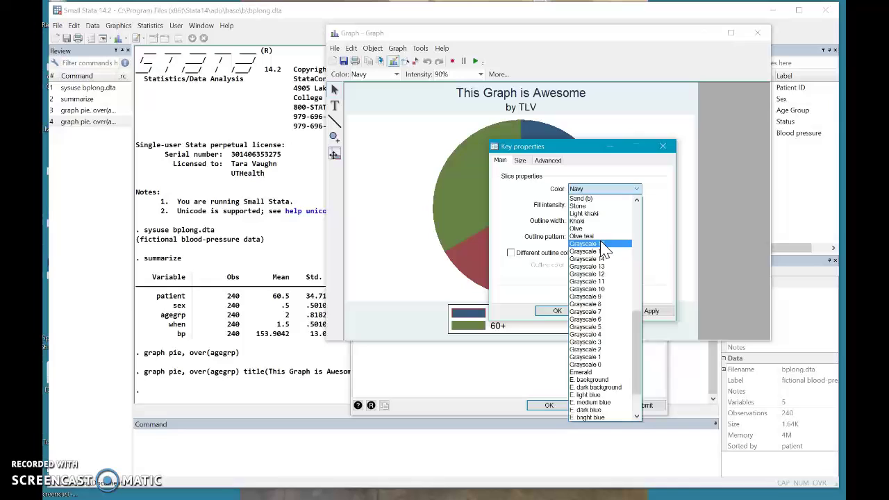
left_click(603, 364)
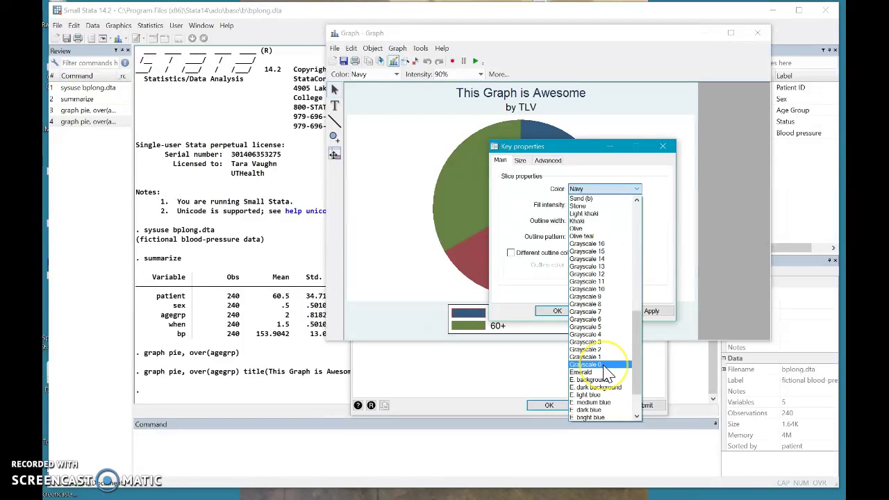
left_click(609, 352)
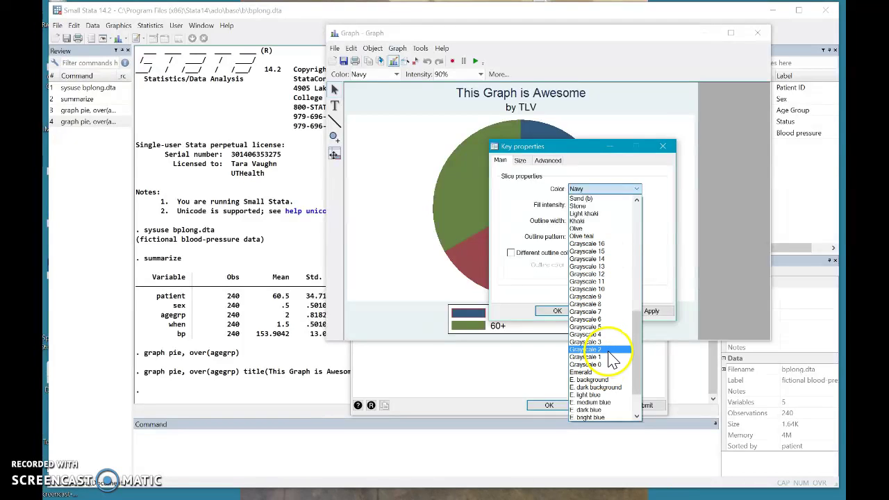
left_click(652, 311)
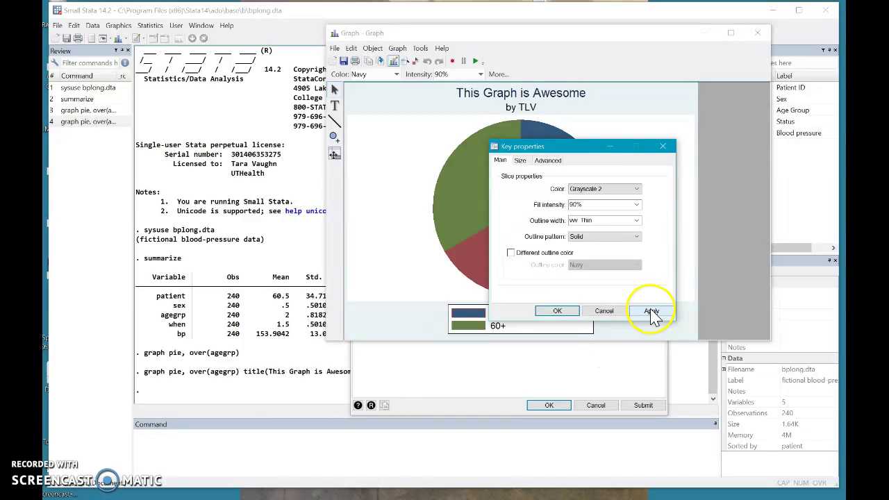
left_click_drag(587, 146, 332, 148)
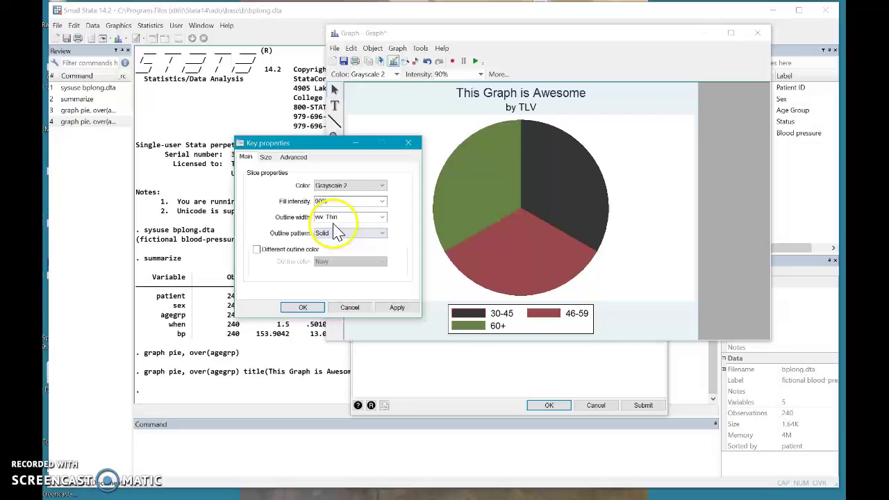
left_click(382, 186)
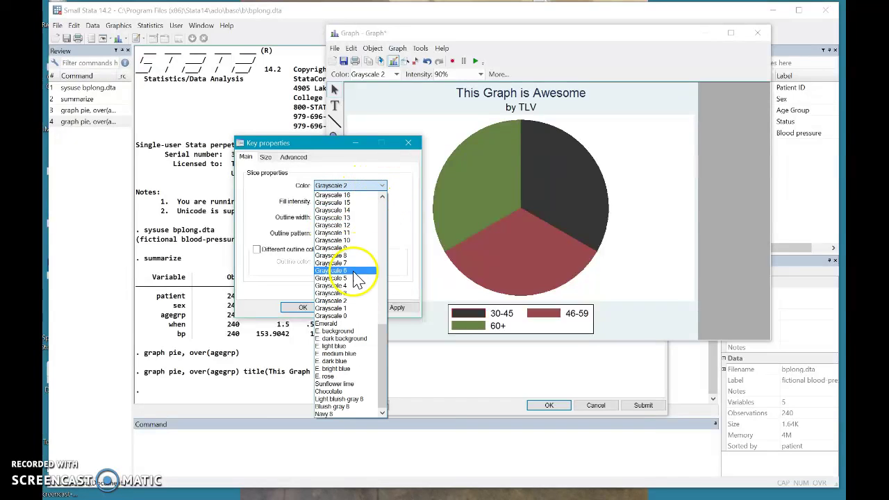
left_click(352, 287)
left_click(393, 309)
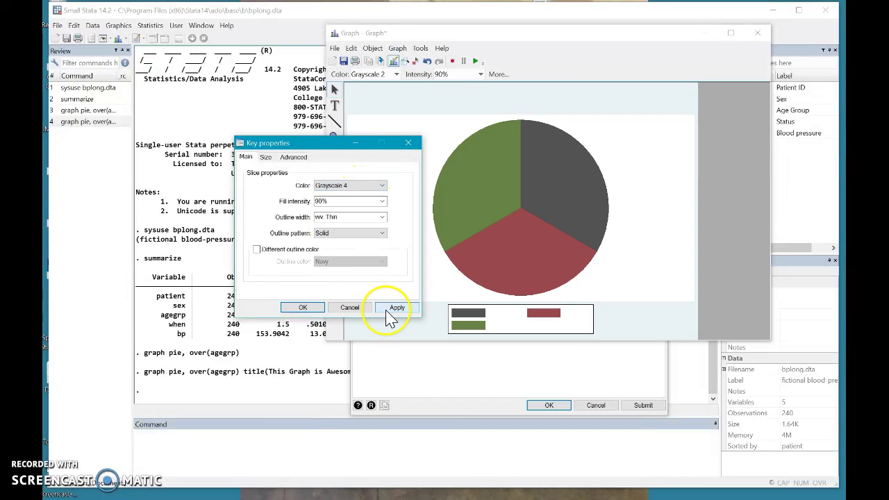
left_click(309, 308)
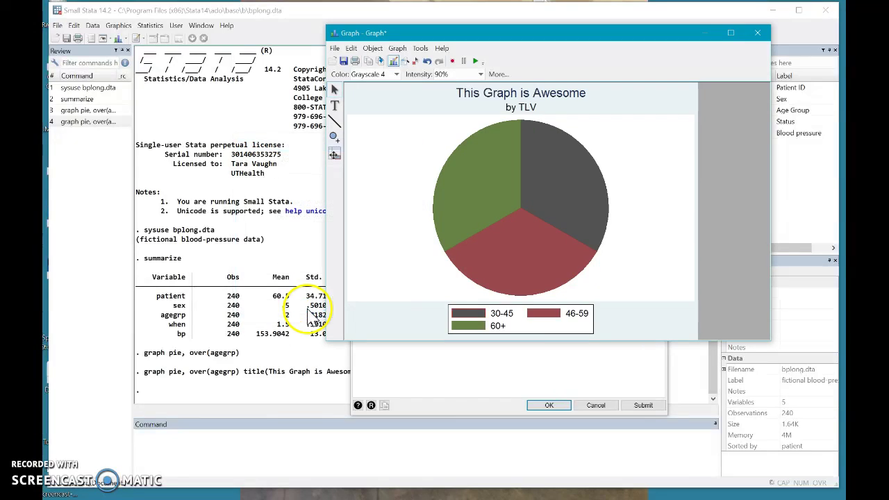
Colour the 46-59 slice Grayscale 7
double_click(542, 313)
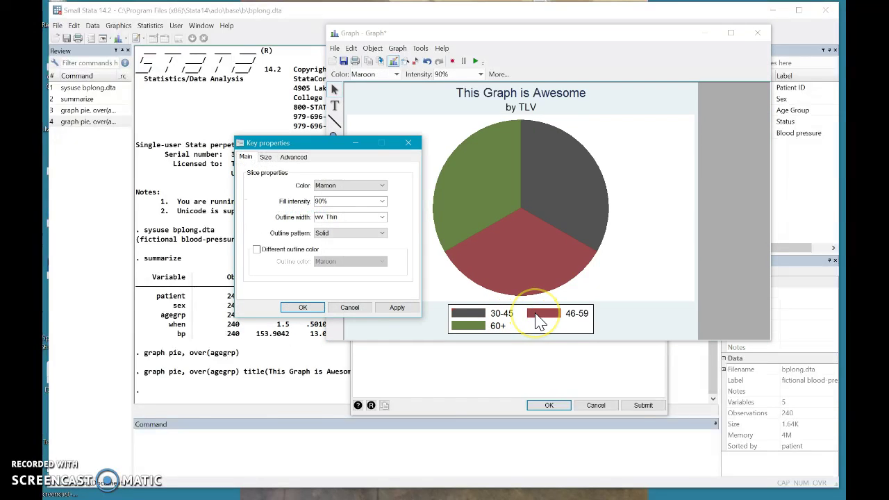
left_click(382, 185)
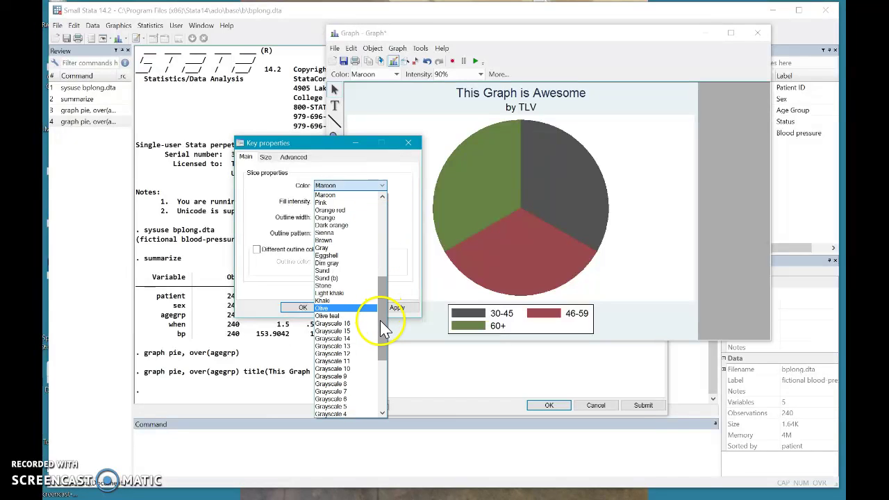
left_click_drag(380, 320, 379, 363)
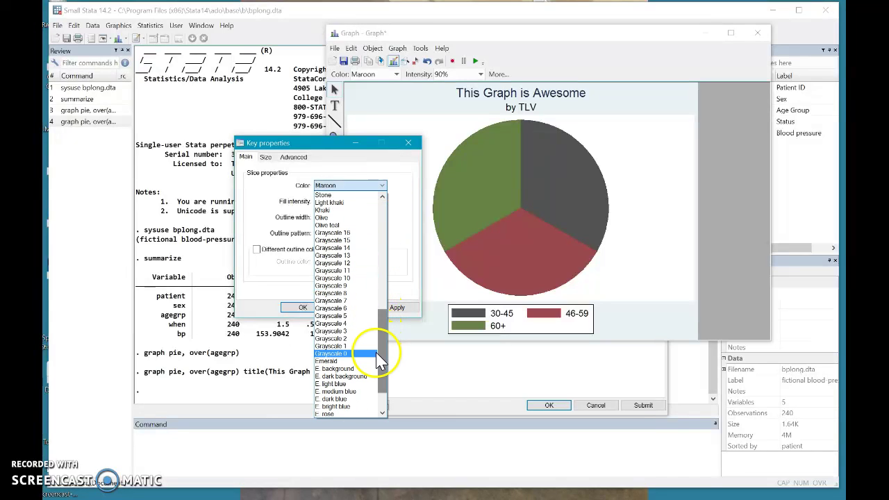
left_click(344, 300)
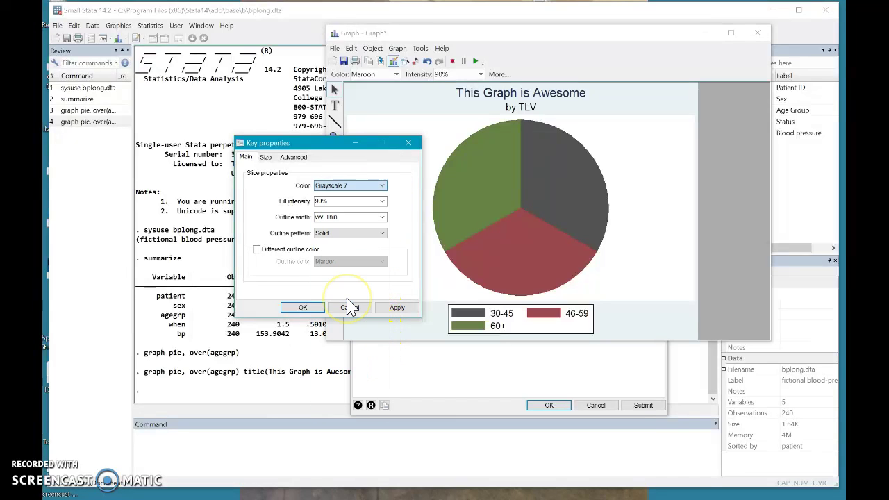
left_click(397, 307)
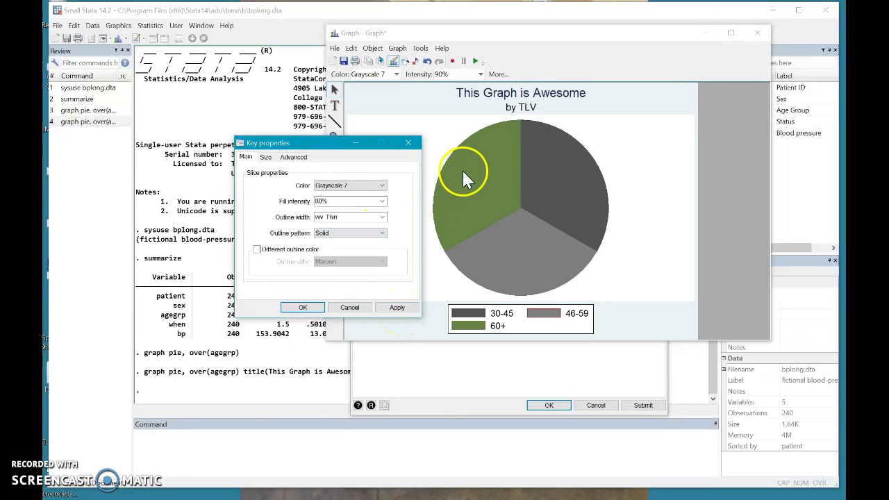
left_click(305, 307)
Colour the 60+ slice Grayscale 11
double_click(483, 207)
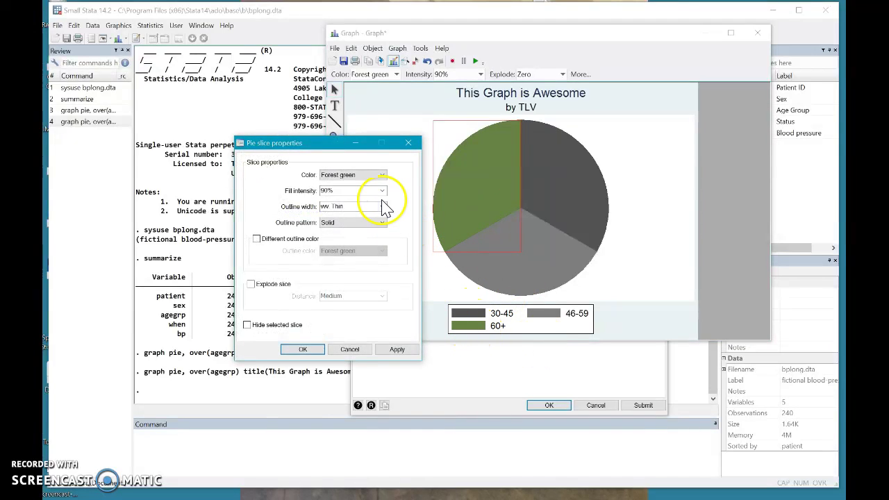
left_click(382, 174)
scroll(385, 278, "down", 7)
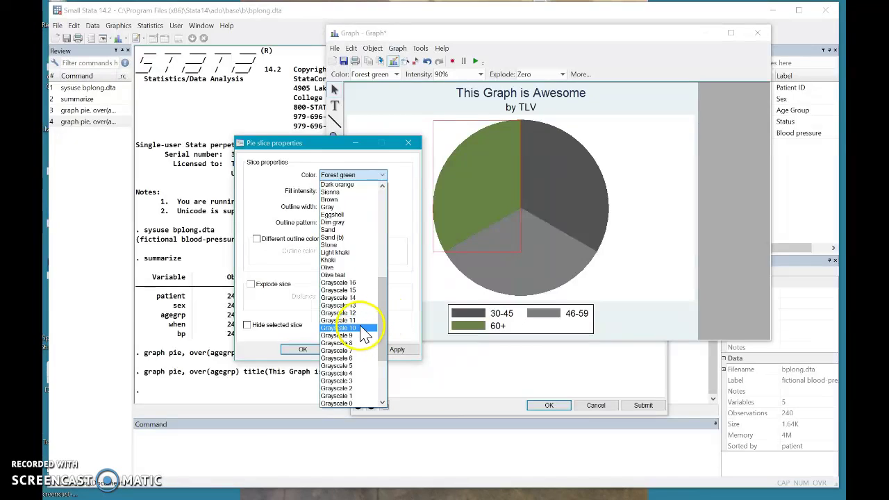
left_click(357, 321)
left_click(395, 351)
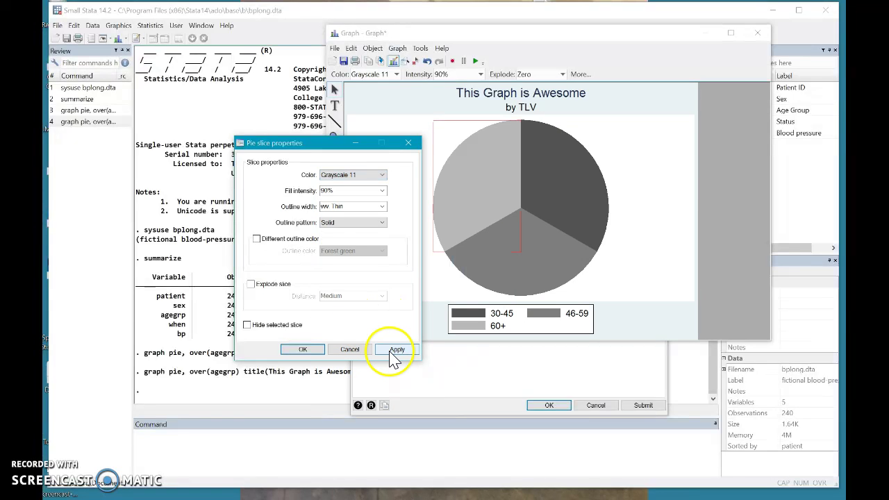
Select the 30-45 slice and turn on Explode slice in its properties
left_click(409, 142)
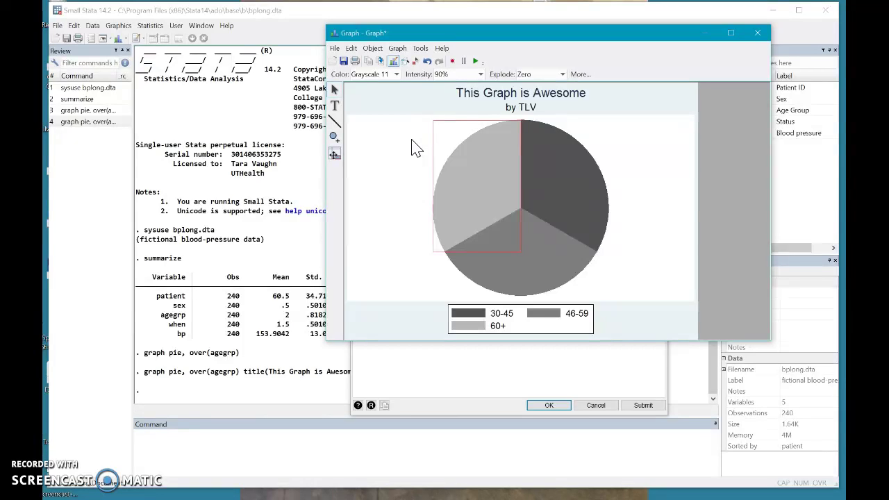
left_click(569, 129)
left_click(546, 199)
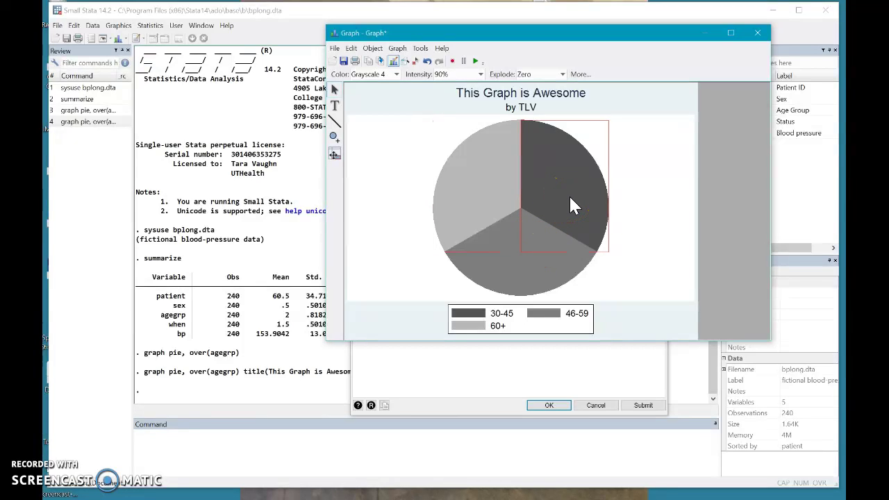
double_click(569, 198)
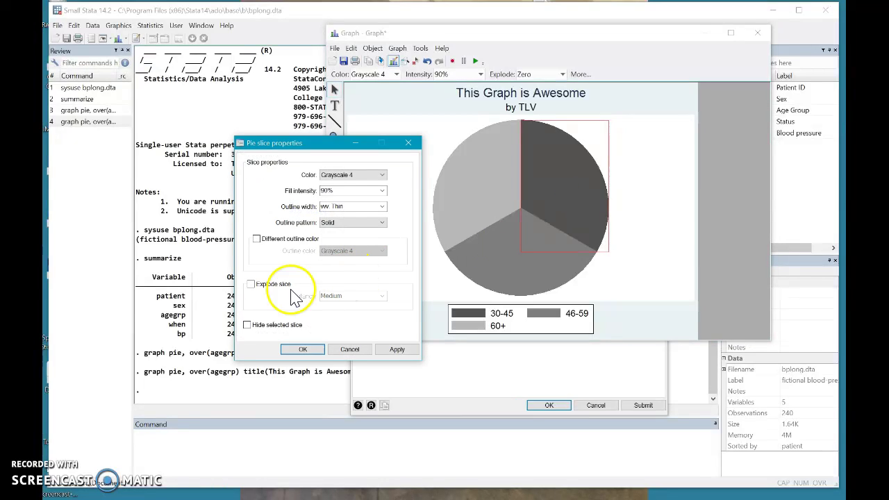
left_click(250, 284)
left_click_drag(307, 147, 288, 39)
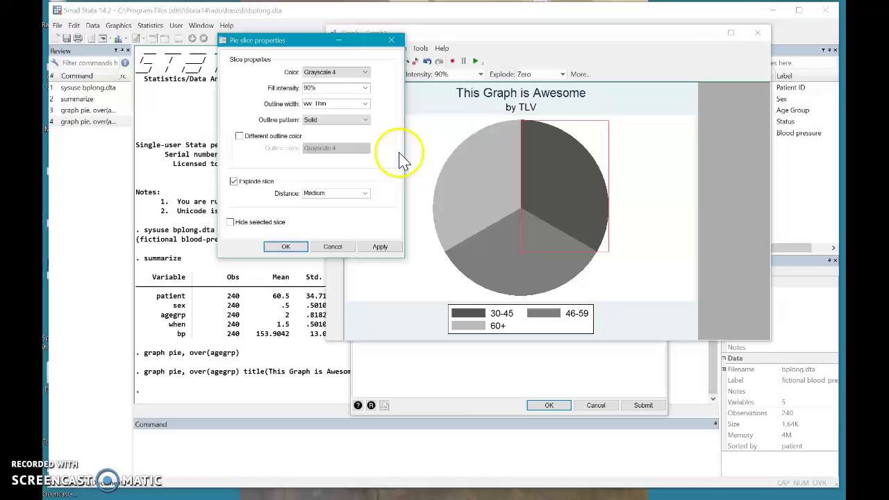
Try v. Huge and v. Small explode distances, then settle on Medium large and confirm
left_click(365, 195)
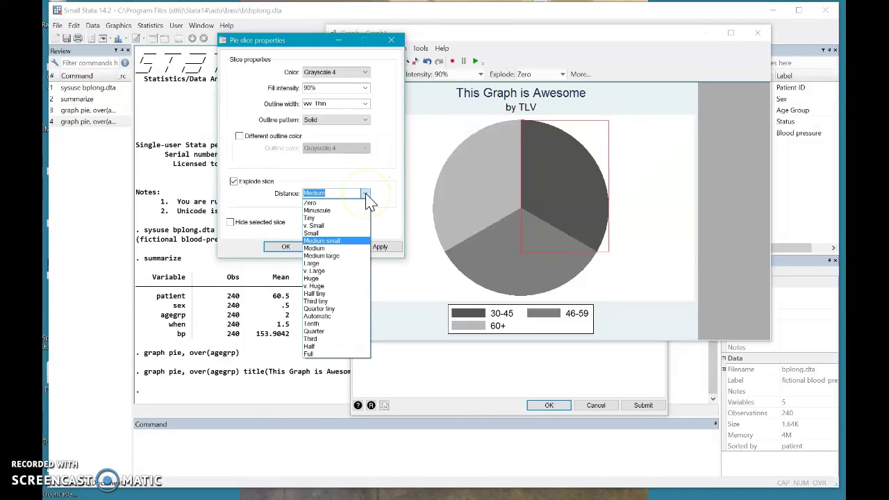
left_click(347, 288)
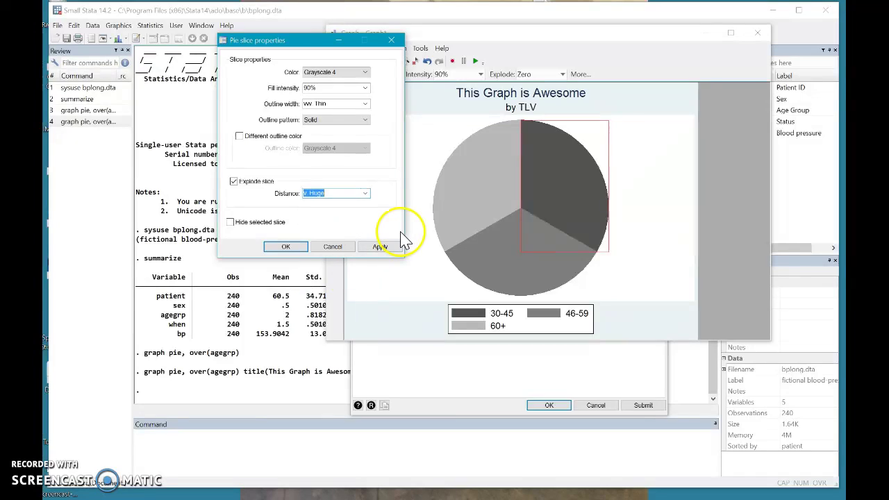
left_click(387, 255)
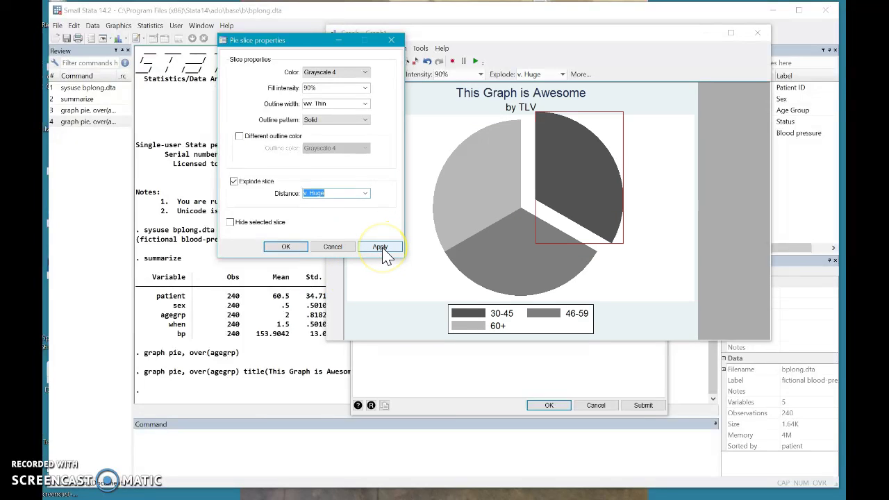
left_click(365, 195)
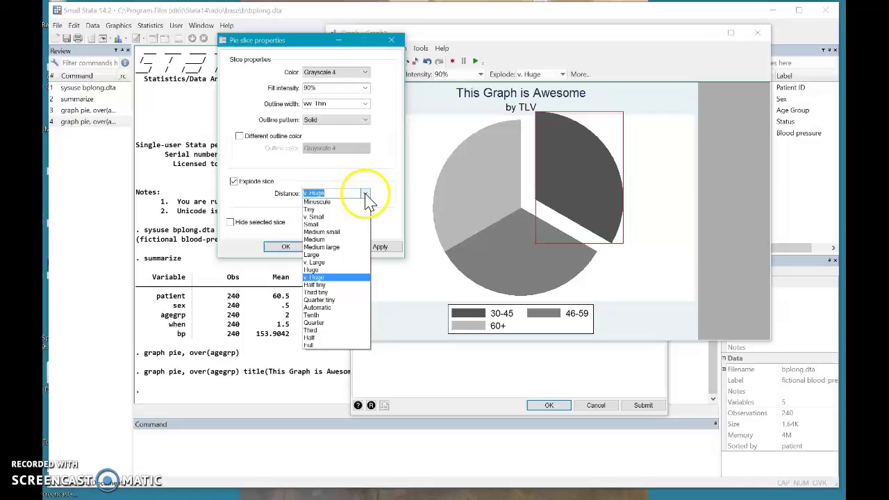
left_click(347, 225)
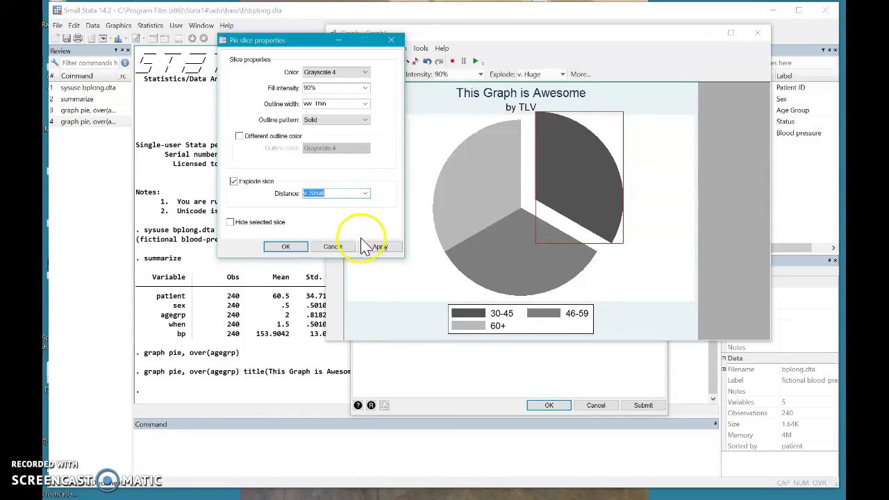
left_click(375, 250)
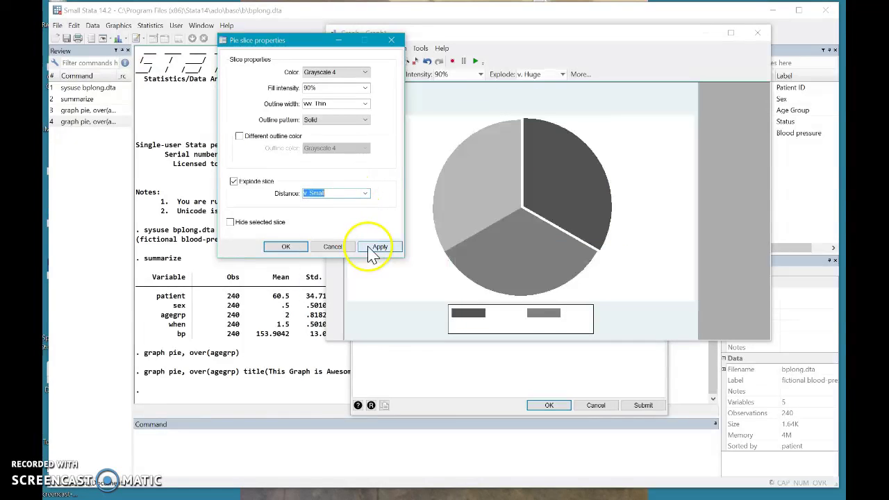
left_click(365, 193)
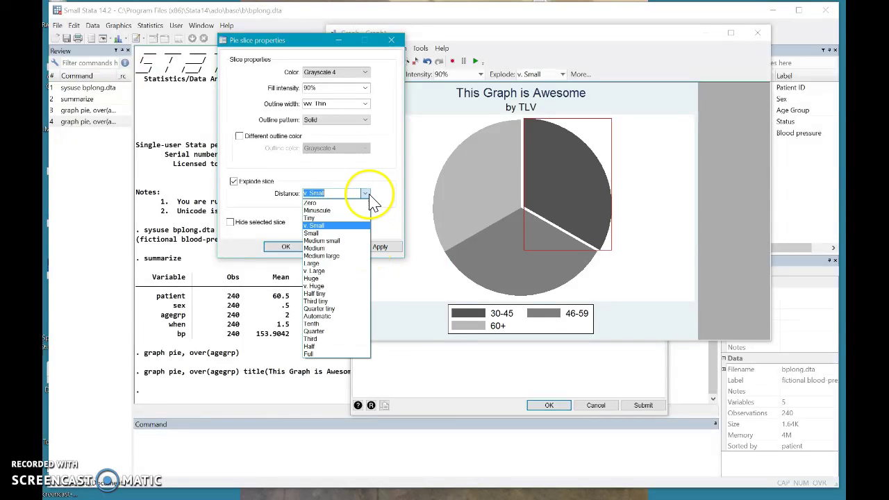
left_click(353, 257)
left_click(377, 250)
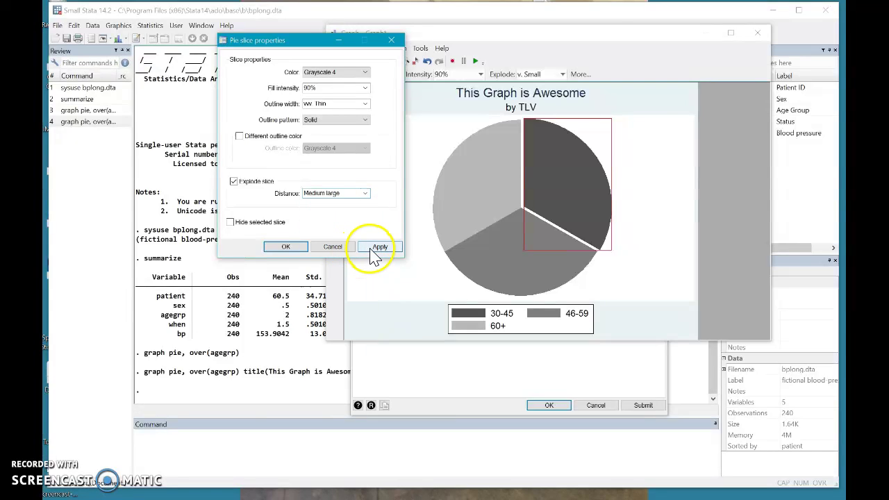
left_click(285, 247)
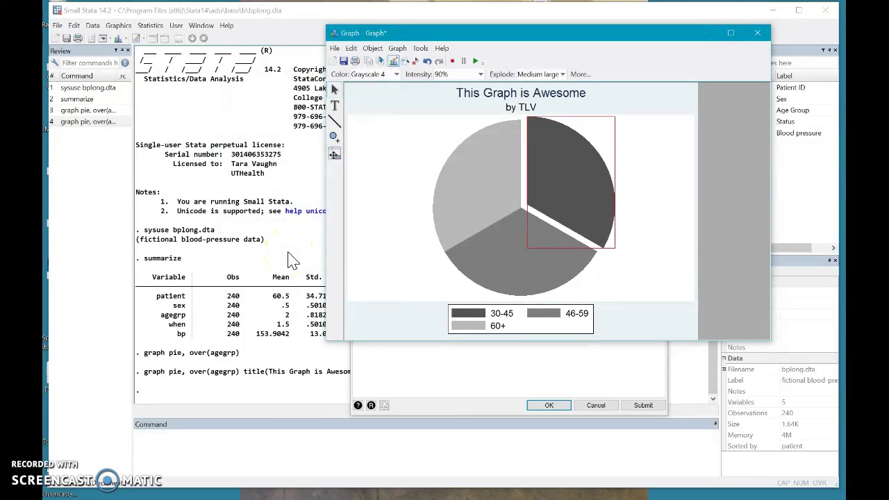
Change the 30-45 legend label to '30-45 years old'
left_click(502, 322)
double_click(501, 314)
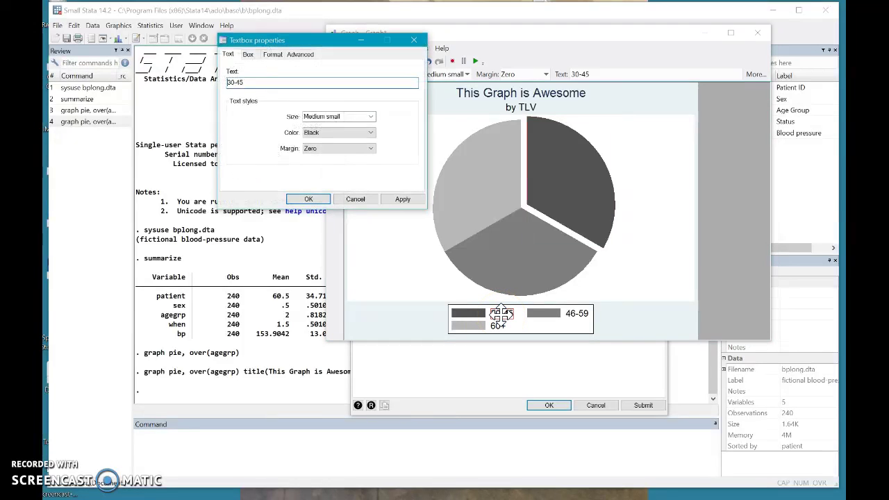
left_click(306, 82)
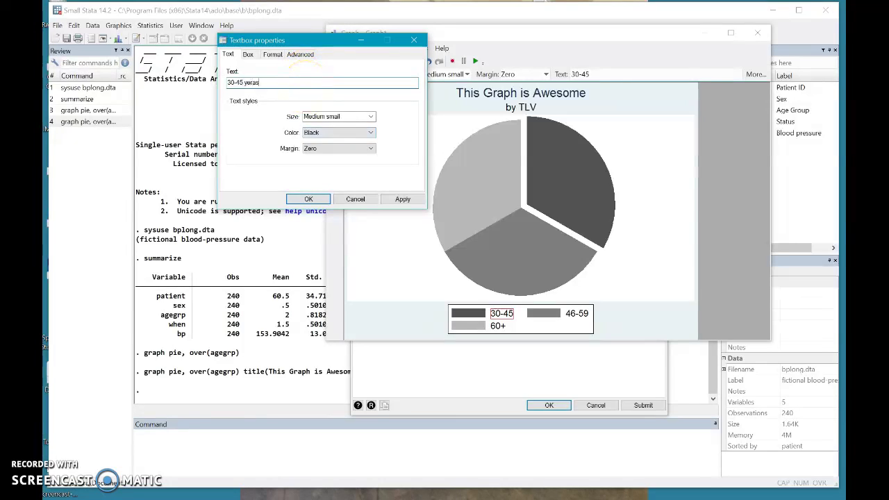
type("yeras")
key("BackSpace")
key("BackSpace")
key("BackSpace")
type("ars o")
left_click(403, 199)
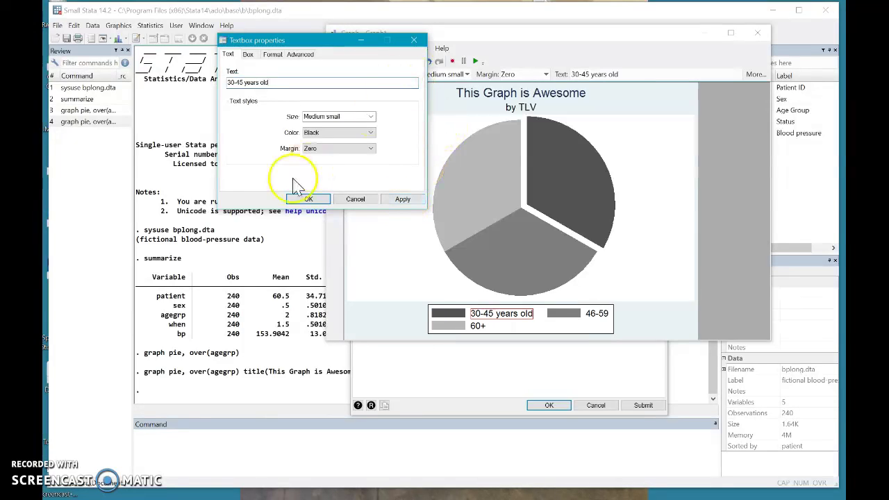
left_click(311, 202)
Extend the other labels to '60+ years olod' and '46-59 years old'
left_click(478, 326)
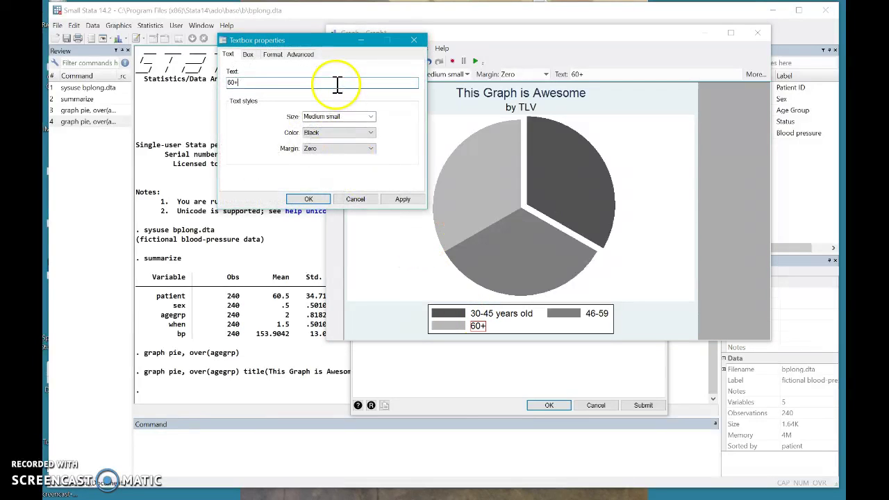
left_click(403, 200)
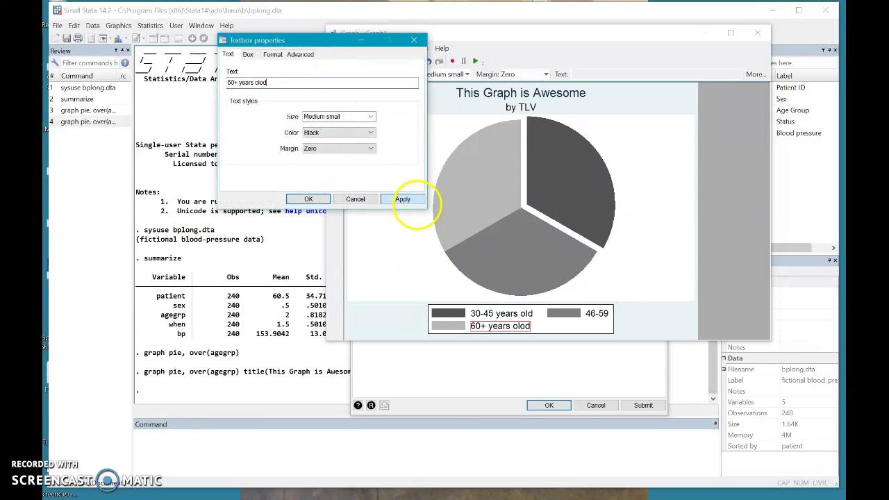
left_click(414, 39)
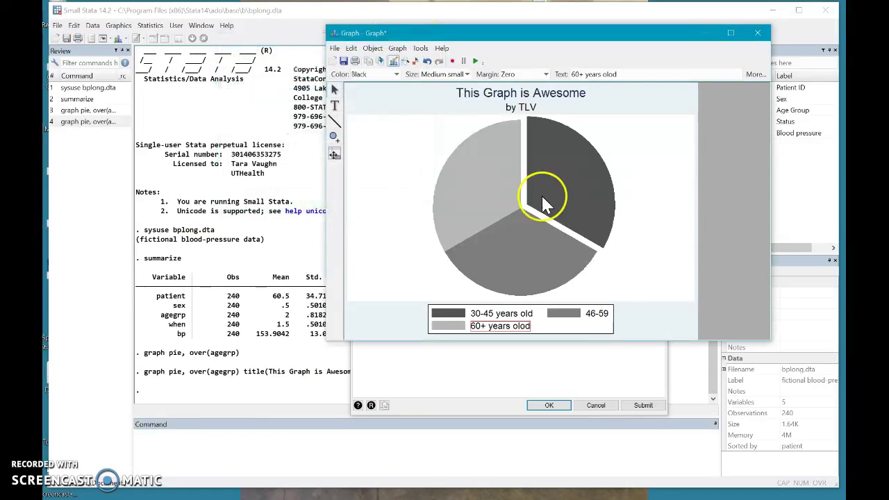
double_click(592, 317)
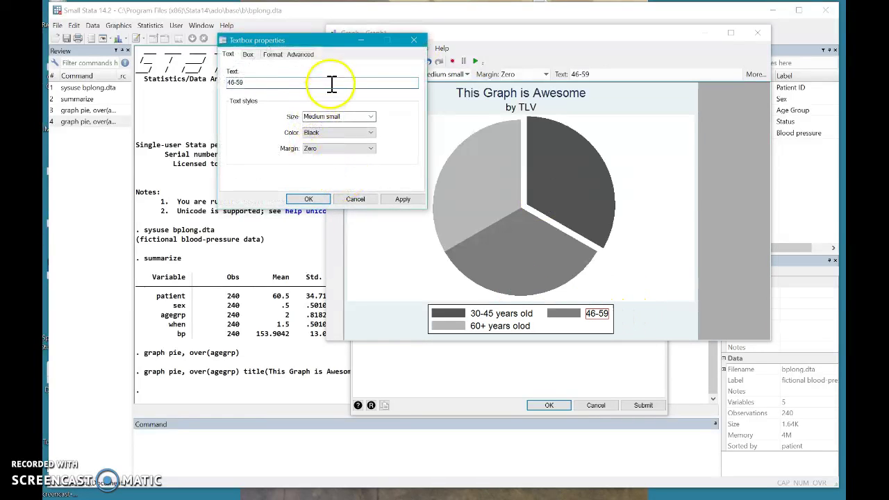
key("BackSpace")
key("BackSpace")
key("BackSpace")
key("BackSpace")
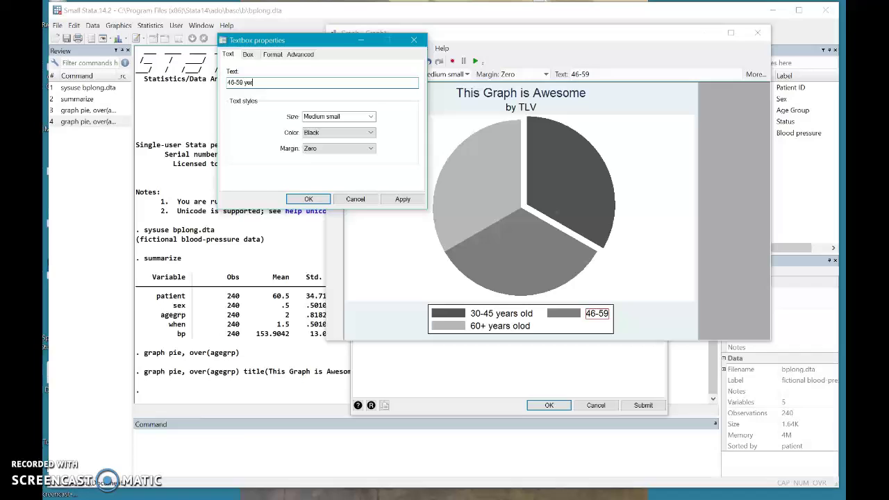
left_click(405, 199)
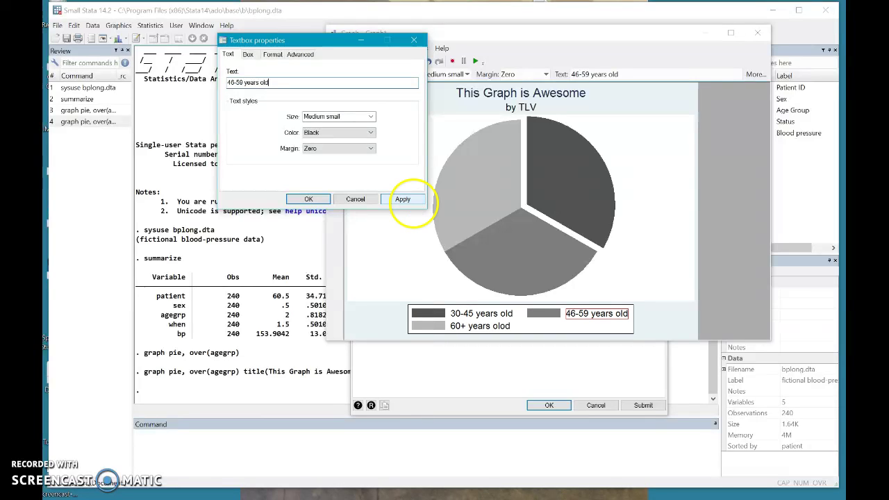
left_click(309, 199)
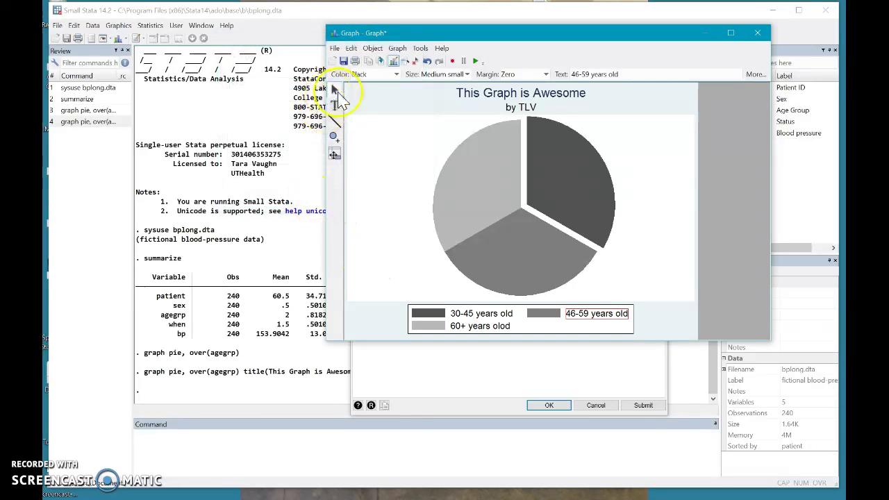
left_click(334, 49)
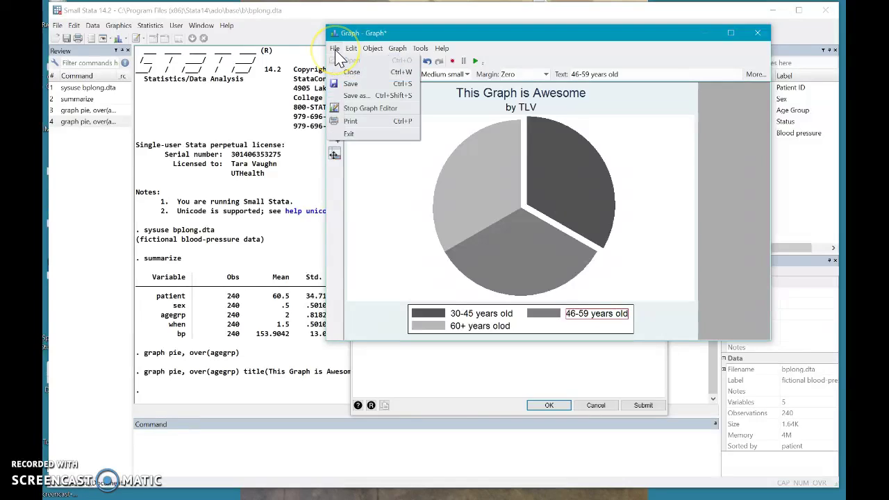
left_click(356, 107)
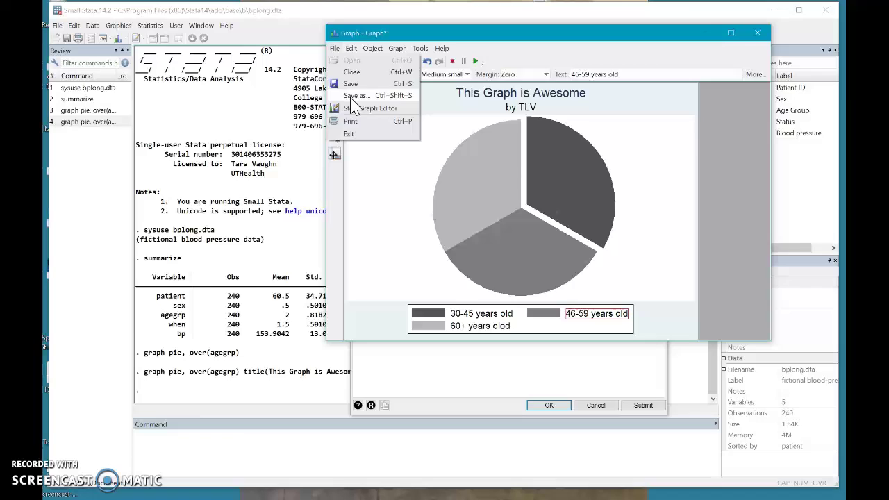
left_click(354, 95)
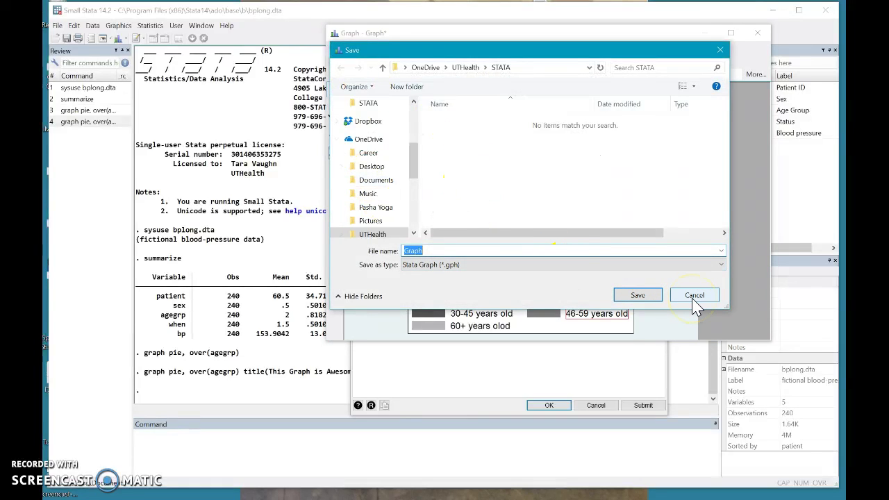
left_click(694, 296)
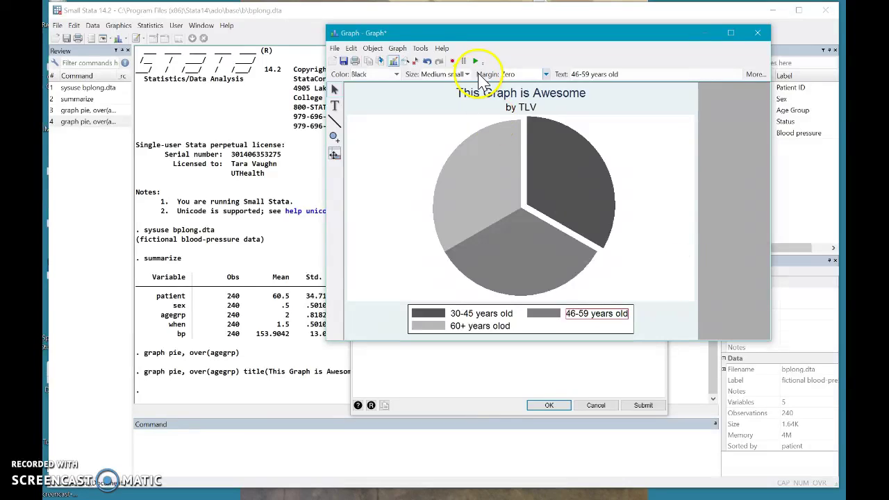